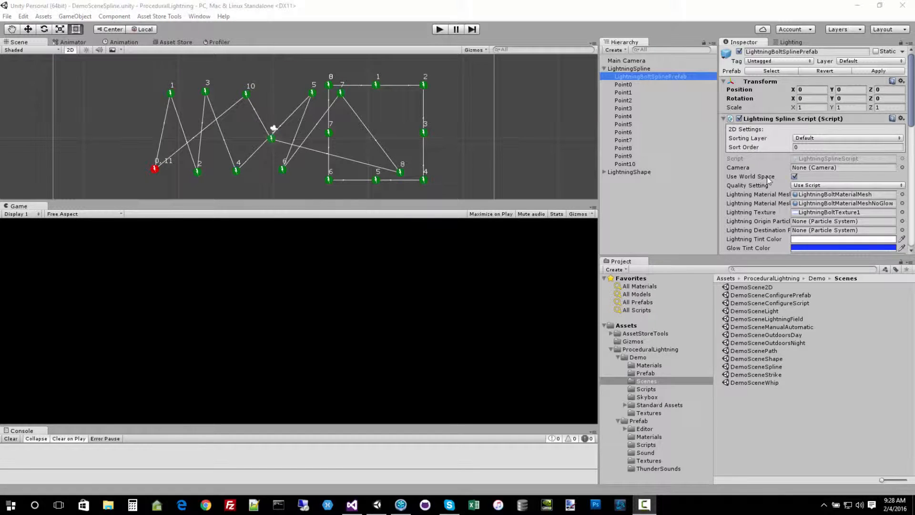
Set Distance Per Segment to 0 in the Lightning Spline Script of LightningBoltSplinePrefab and play the scene
scroll(767, 176, "down", 5)
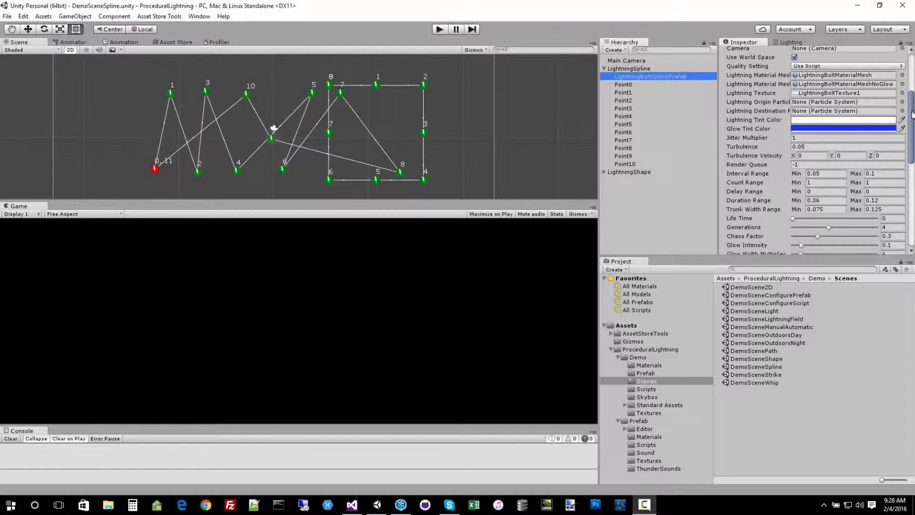
left_click_drag(911, 106, 914, 183)
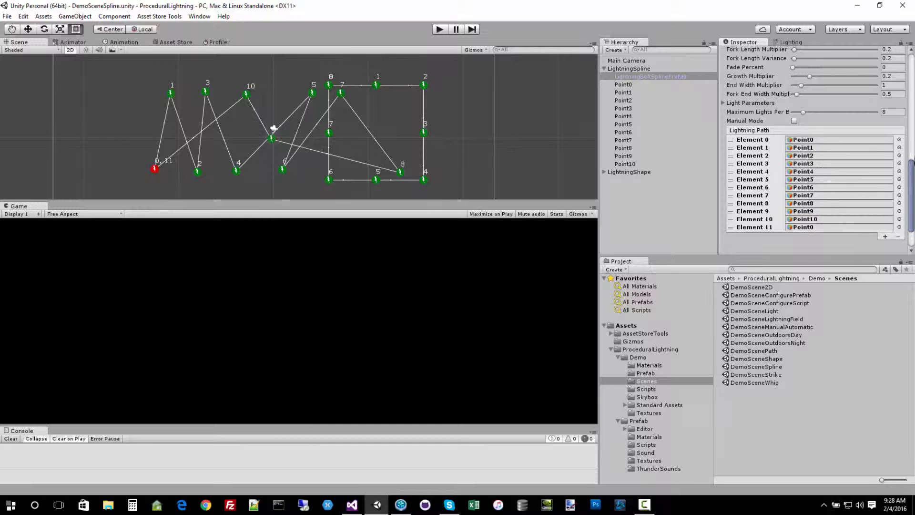
left_click_drag(912, 203, 912, 221)
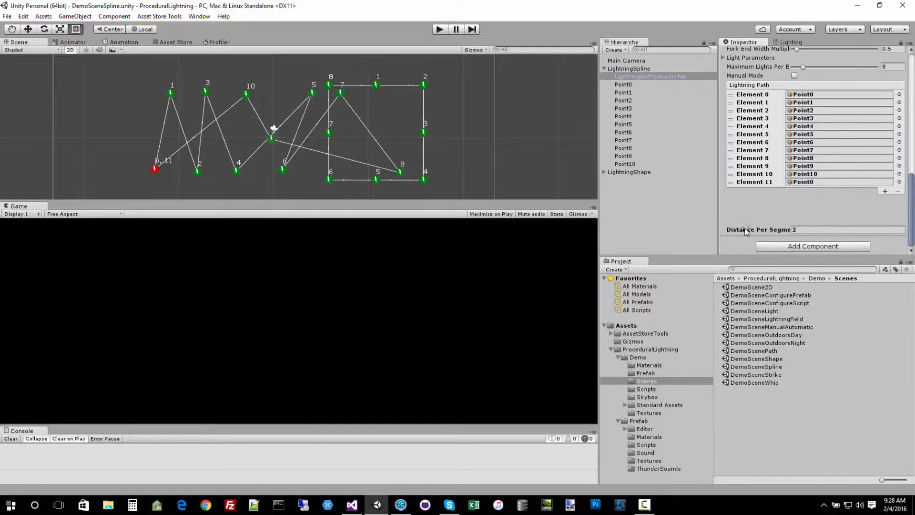
mouse_move(742, 231)
type("0")
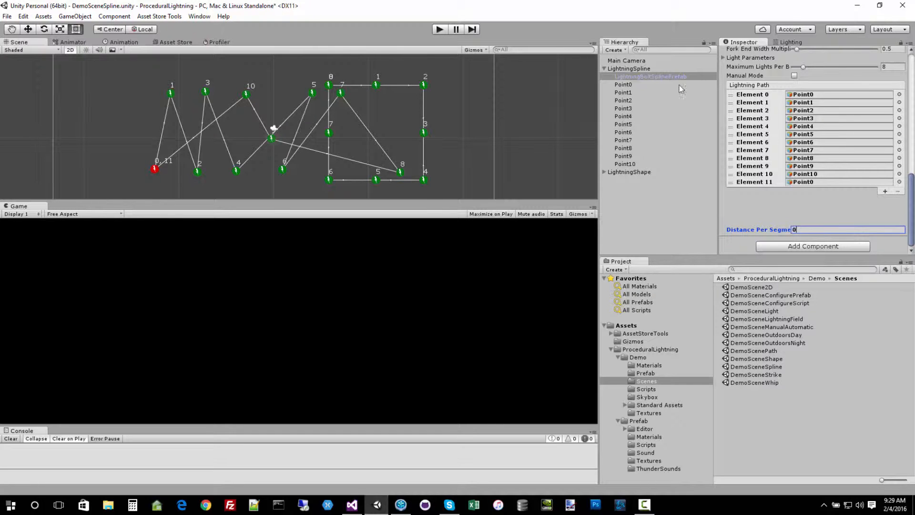
left_click(441, 30)
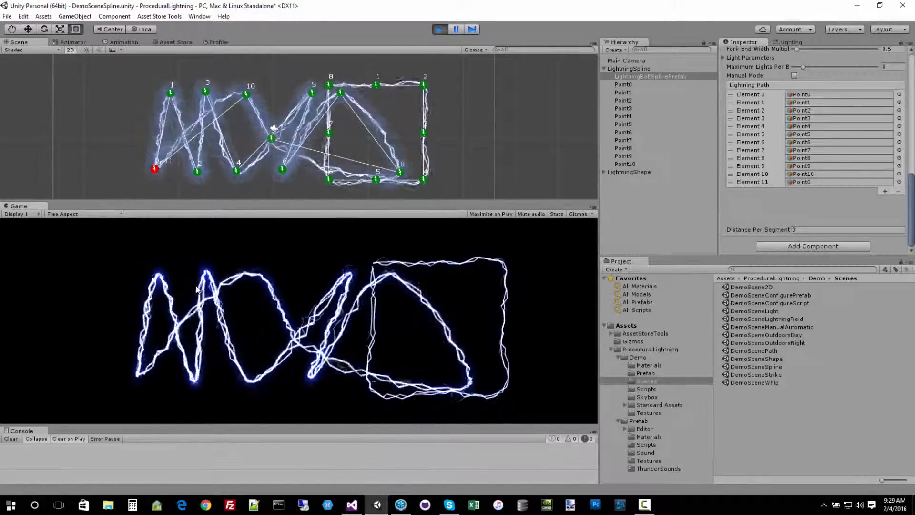
While the scene runs, move Point3 below the spline, and from there far above it to about X -3.7, Y 26.42
left_click(624, 109)
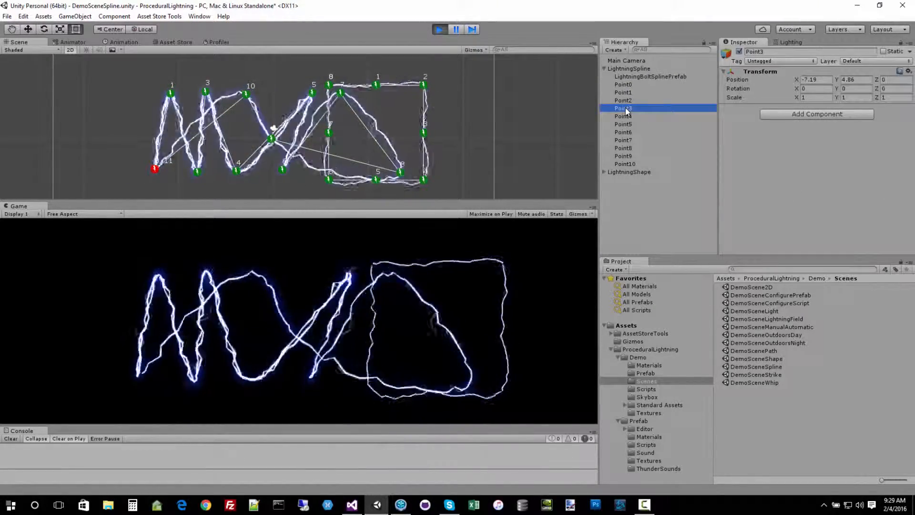
left_click(28, 30)
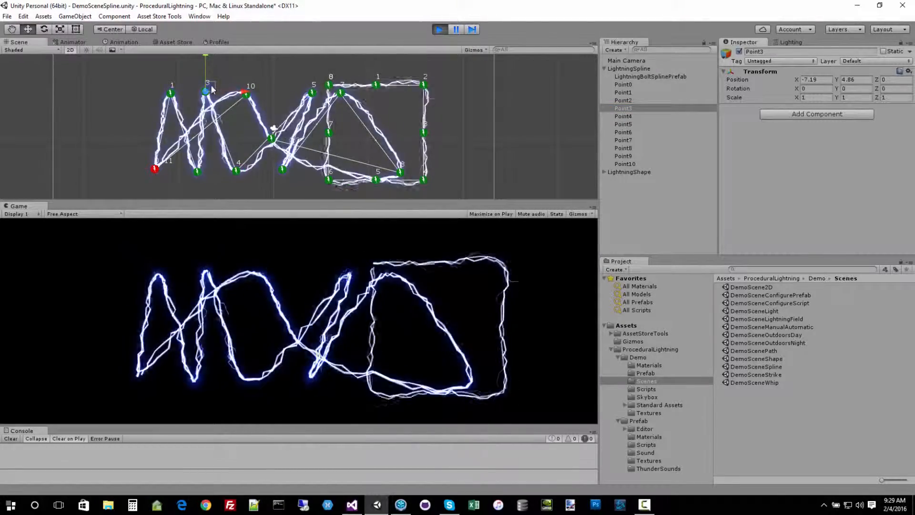
left_click_drag(213, 88, 221, 168)
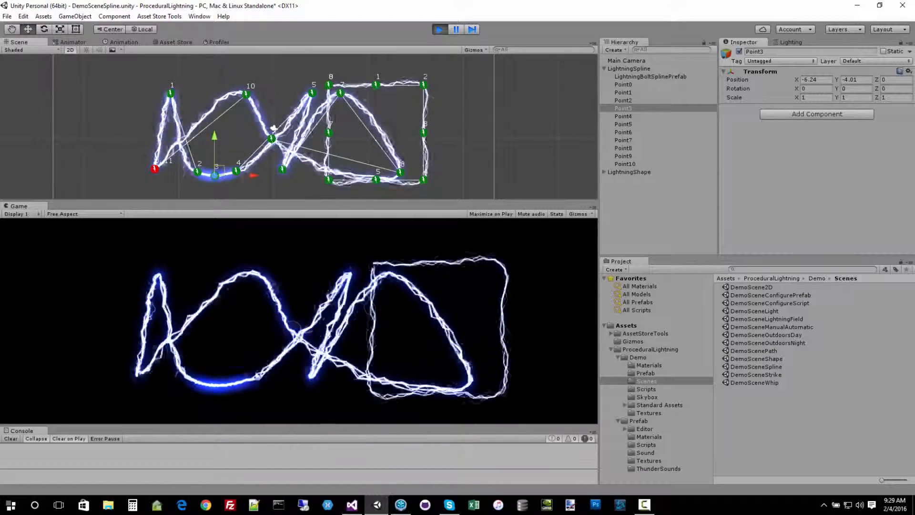
left_click_drag(220, 170, 242, 379)
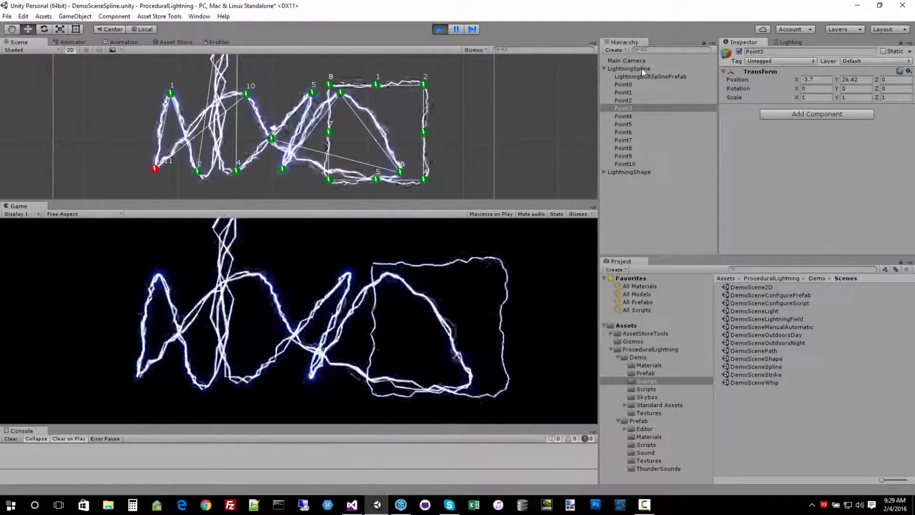
Set Distance Per Segment of the running LightningBoltSplinePrefab to 2
left_click(639, 77)
scroll(807, 224, "down", 5)
scroll(807, 224, "down", 5)
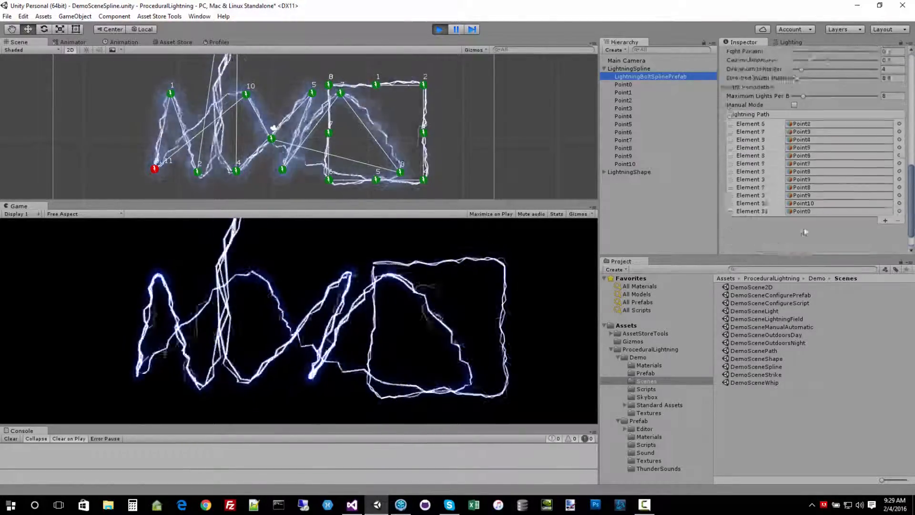
left_click(799, 228)
type("2")
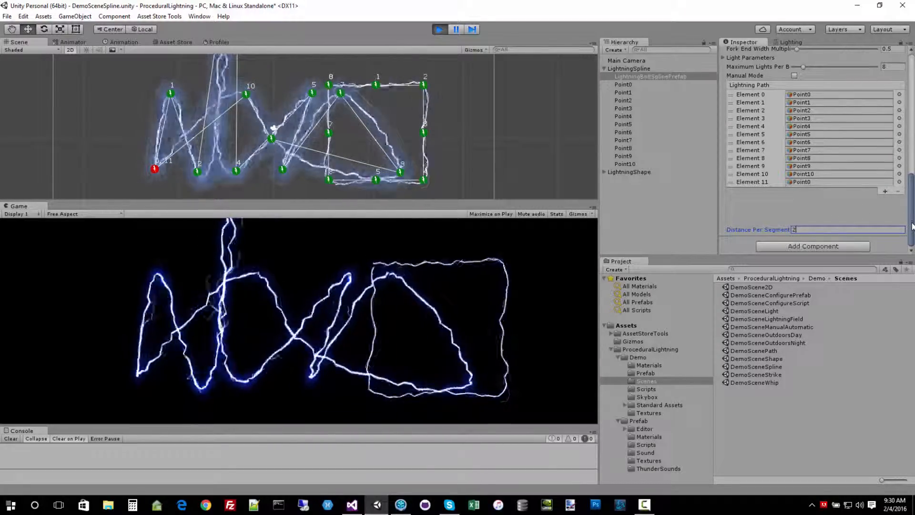
Check the Generations setting, try Distance Per Segment values of 6 and 1, and finish with it set to 0
left_click_drag(912, 224, 913, 166)
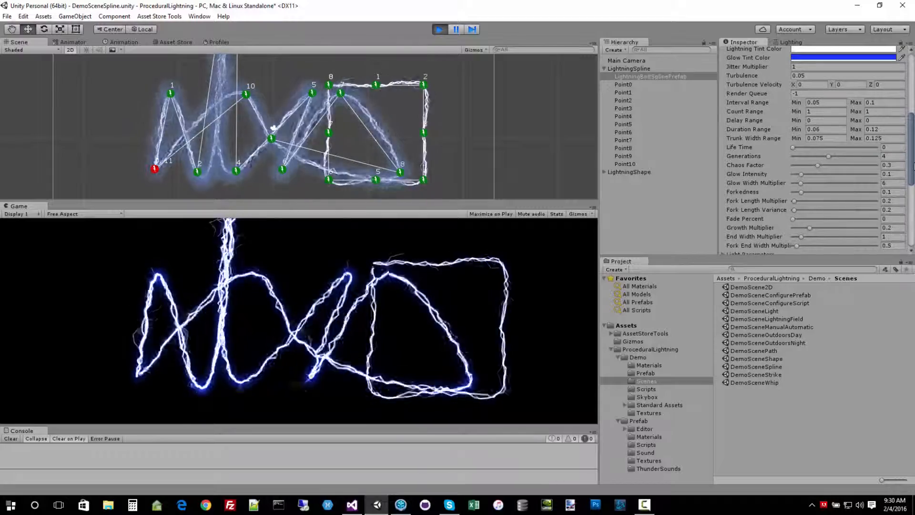
scroll(834, 125, "down", 3)
mouse_move(834, 125)
left_mouse_down()
mouse_move(852, 130)
mouse_move(830, 129)
left_mouse_up()
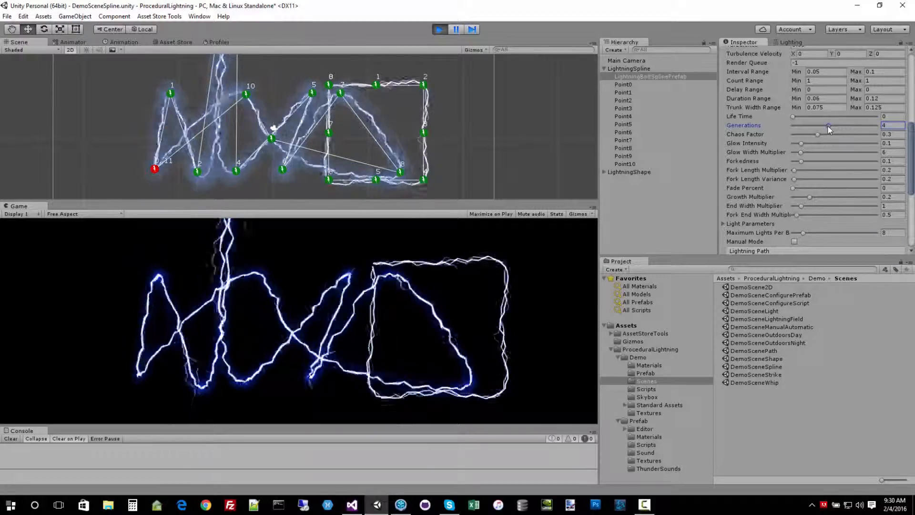
left_click_drag(911, 160, 913, 209)
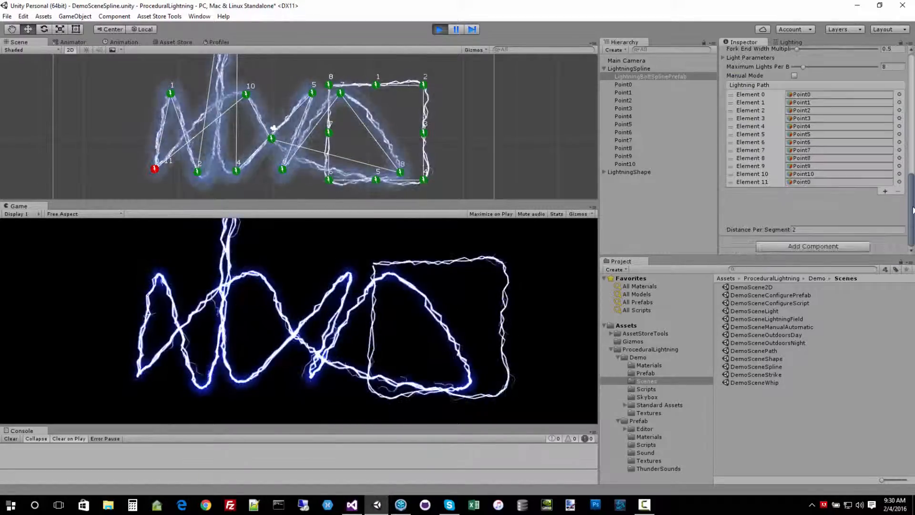
left_click(816, 230)
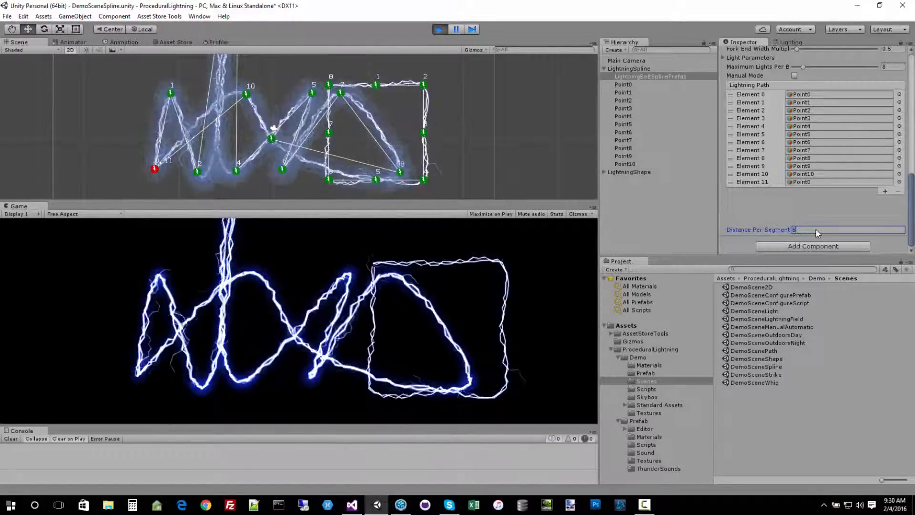
type("6")
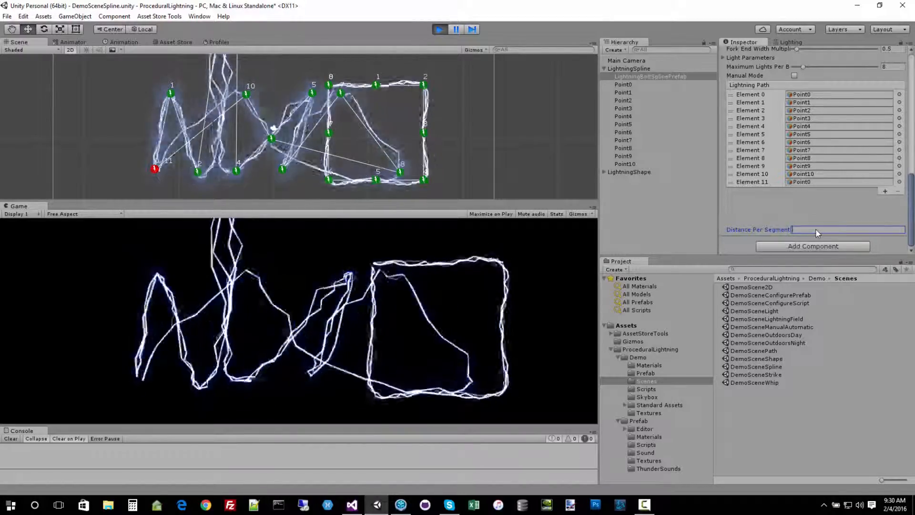
key("BackSpace")
type("1")
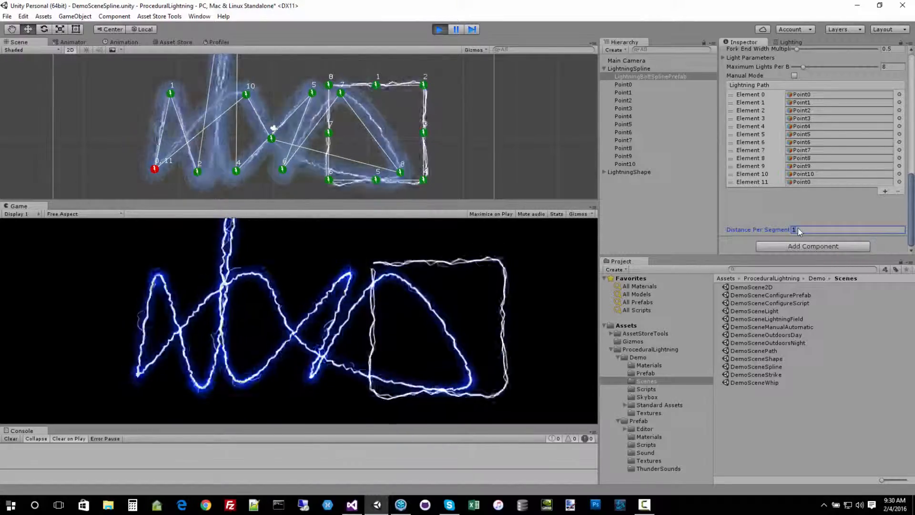
type("0")
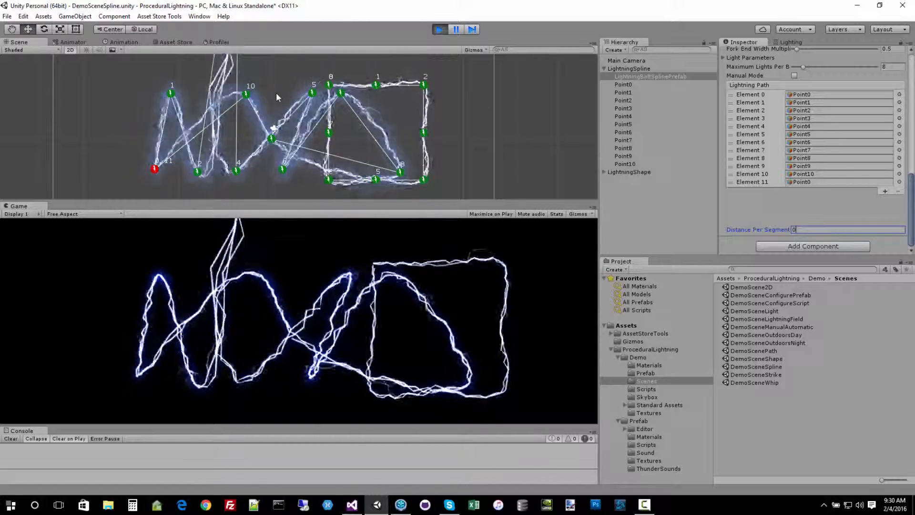
Move Point3 back down among the other spline points, to about X -3.5, Y 3.3
scroll(276, 96, "down", 5)
scroll(279, 89, "down", 2)
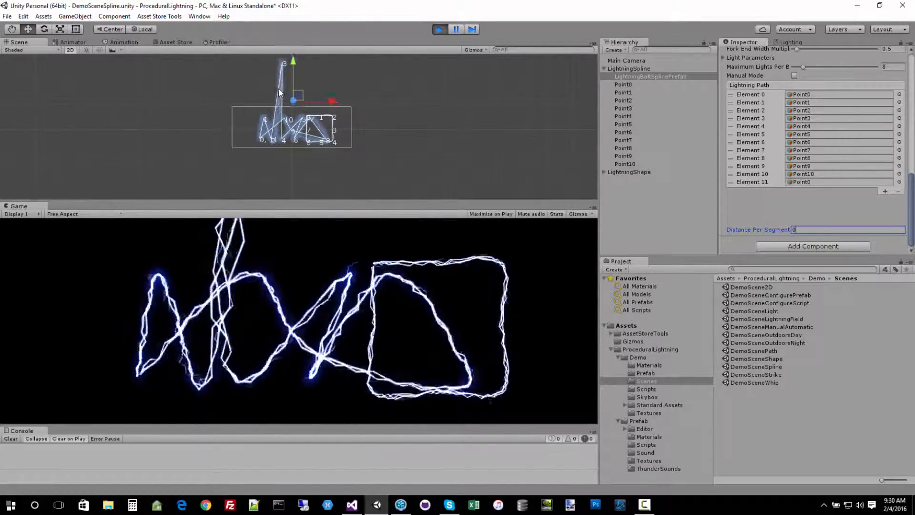
left_click(624, 108)
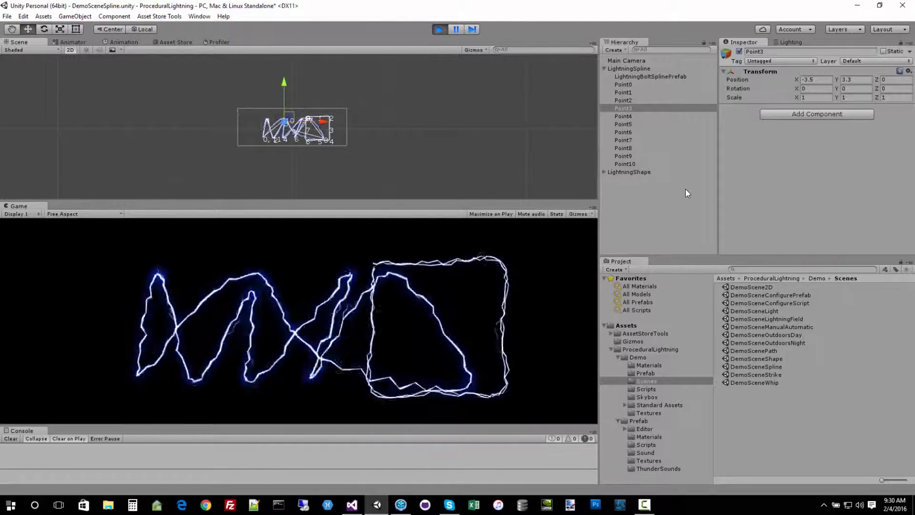
Review the Lightning Path and Distance Per Segment settings of LightningBoltSplinePrefab
left_click(625, 76)
scroll(836, 165, "down", 10)
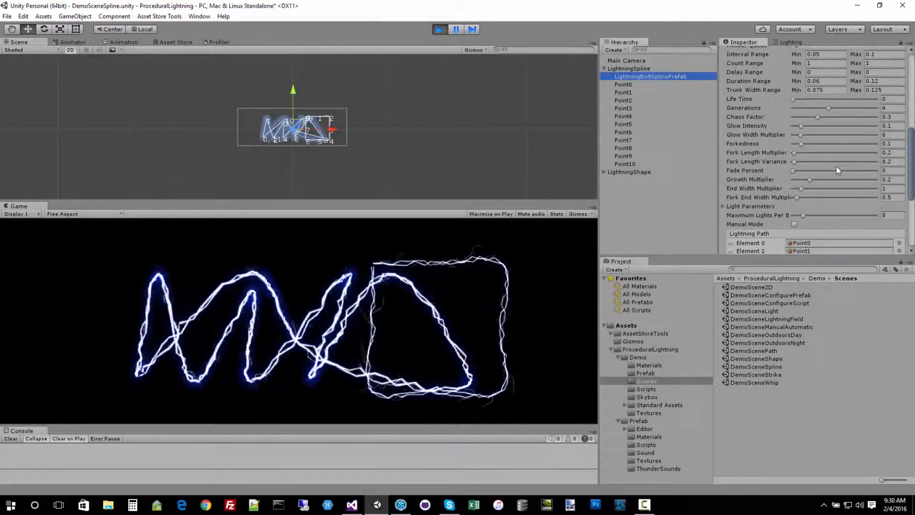
scroll(836, 166, "down", 8)
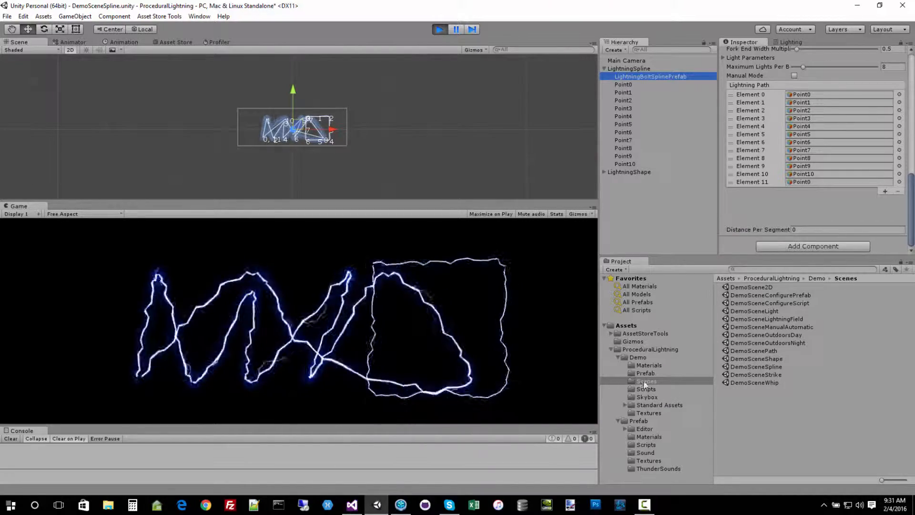
Stop playing the spline scene and open the DemoSceneWhip scene
left_click(439, 29)
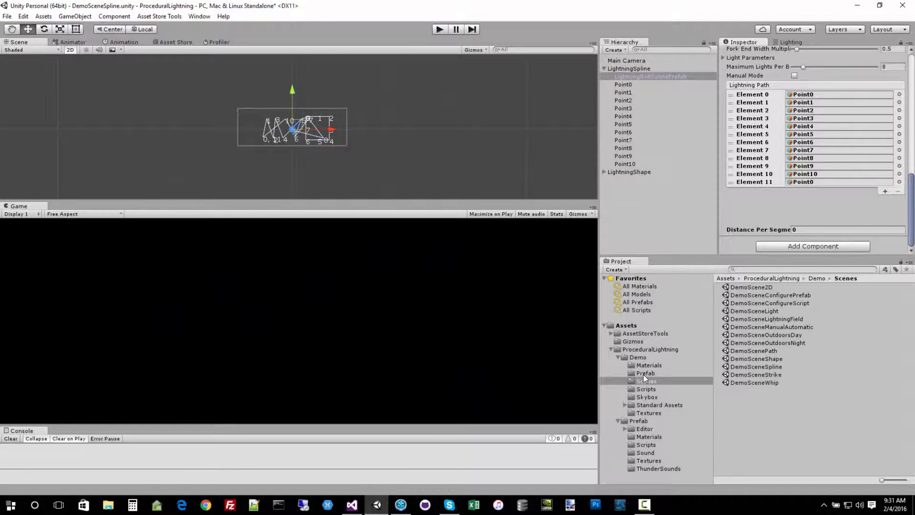
double_click(761, 381)
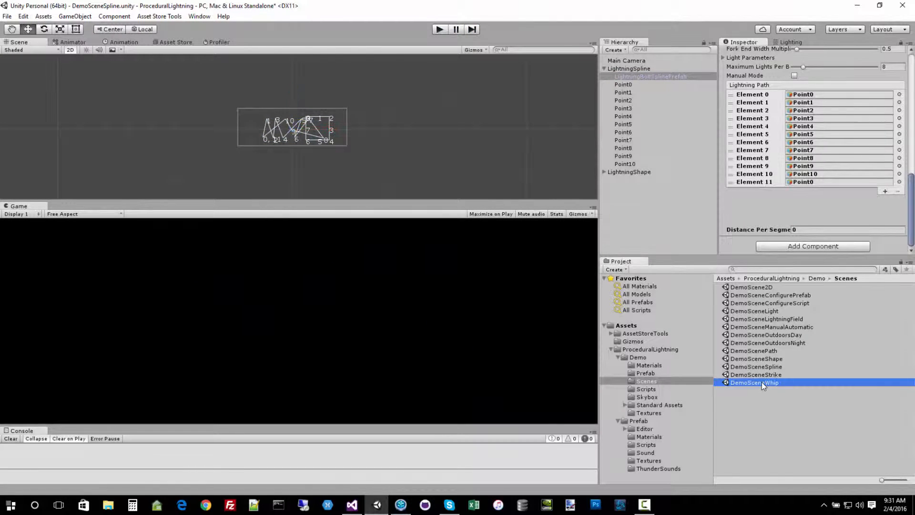
left_click(462, 275)
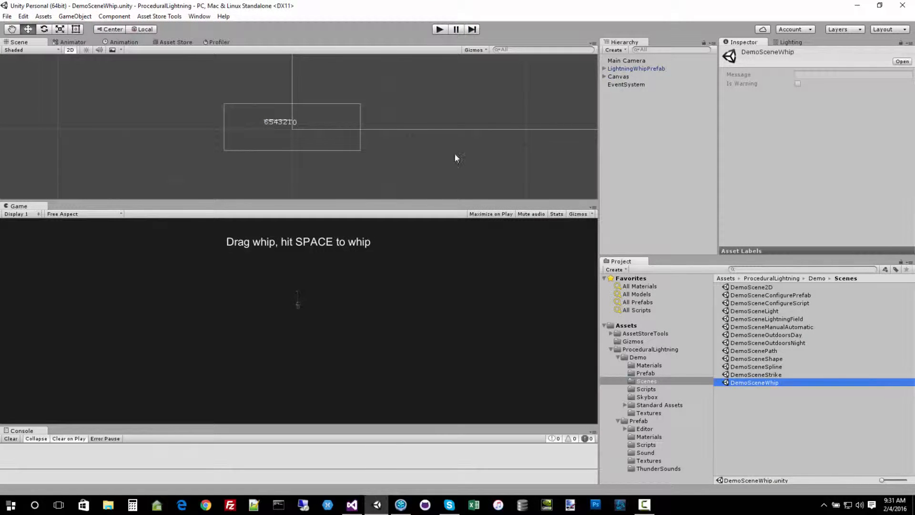
Play the whip scene and pull the lightning whip around in the game view
left_click(439, 29)
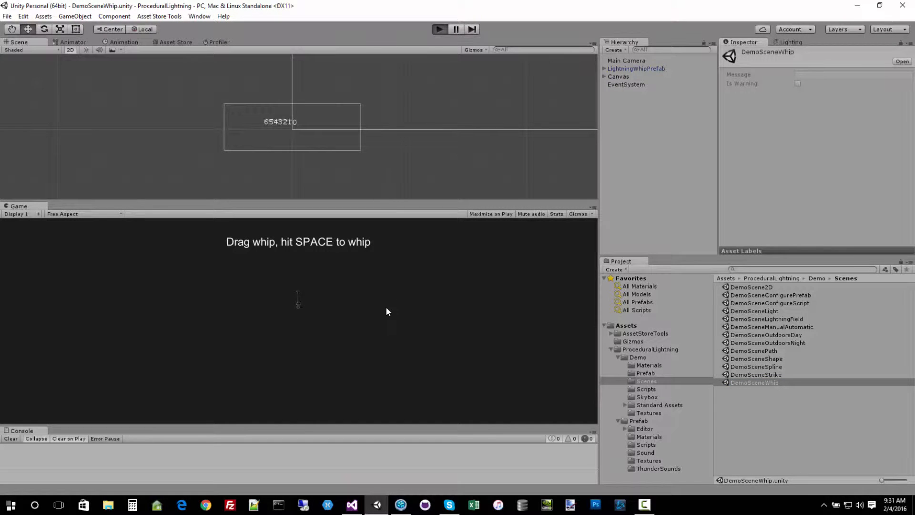
left_click_drag(297, 295, 265, 288)
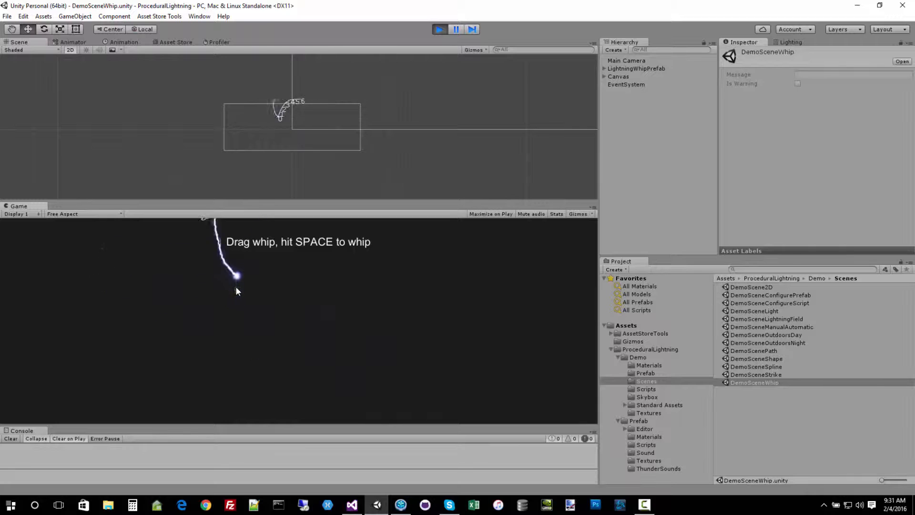